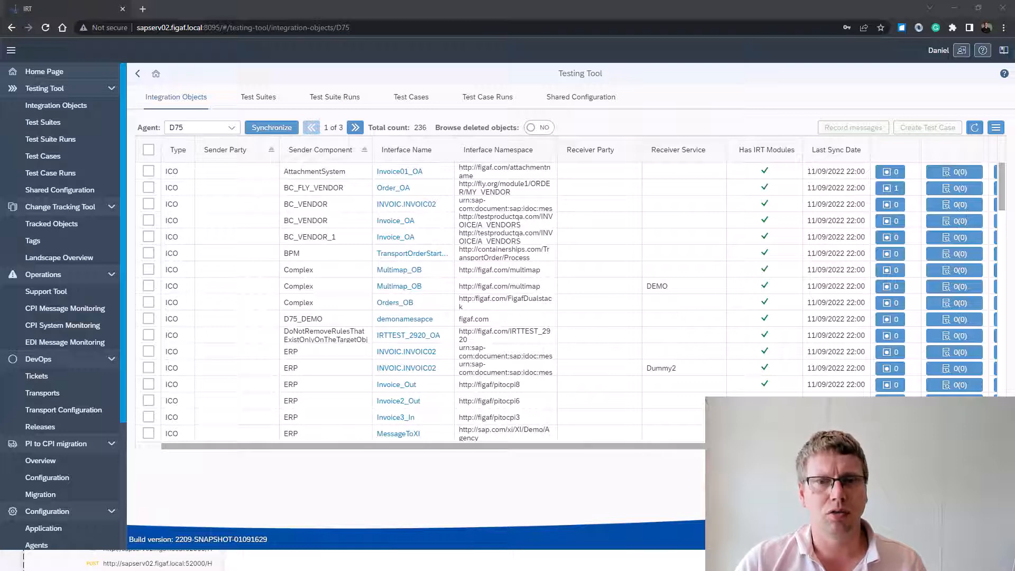
Filter the integration objects to the pitocpi11 namespace and start a message recording request for the Invoice01_OA object without a receiver service
{"action": "left_click", "coordinate": [501, 154]}
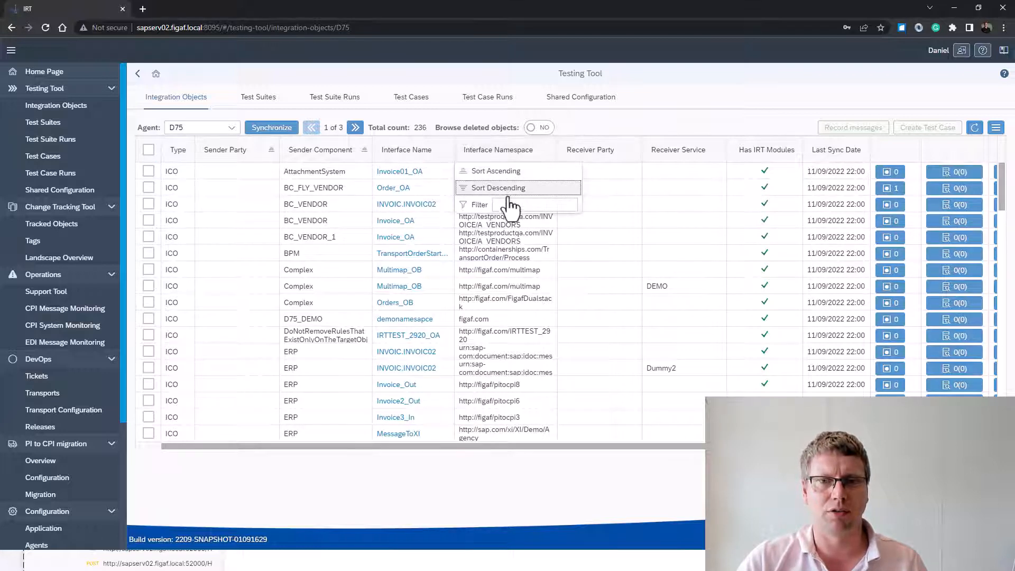
{"action": "key", "text": "Return"}
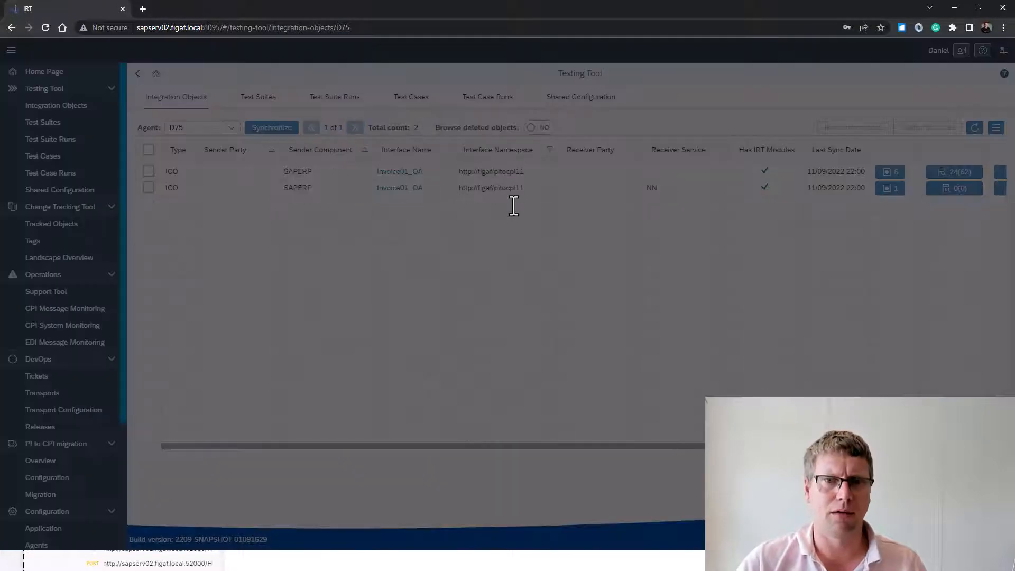
{"action": "left_click", "coordinate": [148, 171]}
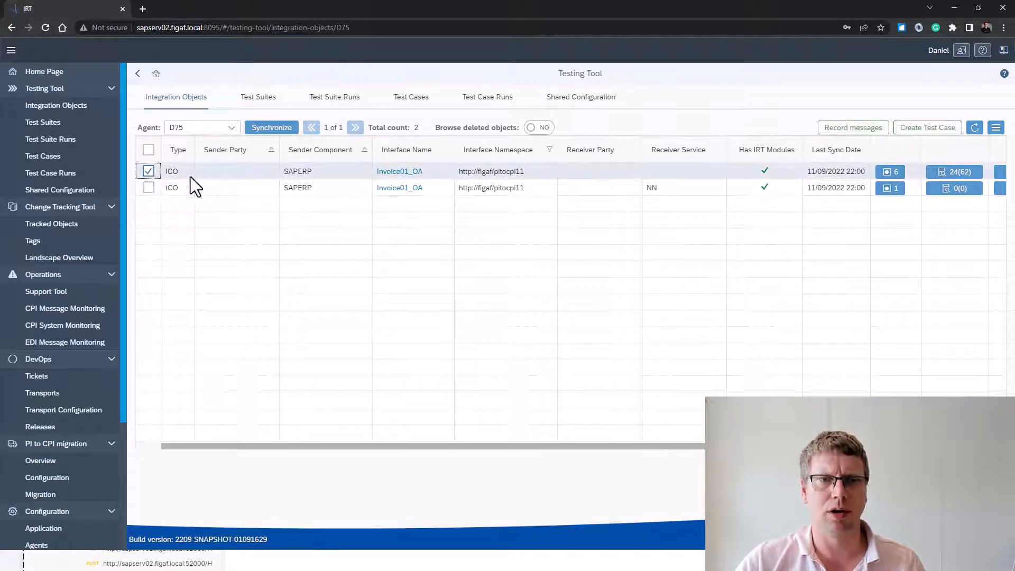
{"action": "left_click", "coordinate": [867, 132]}
Title the new test suite "Test case 55" in the recording request
{"action": "left_click", "coordinate": [166, 148]}
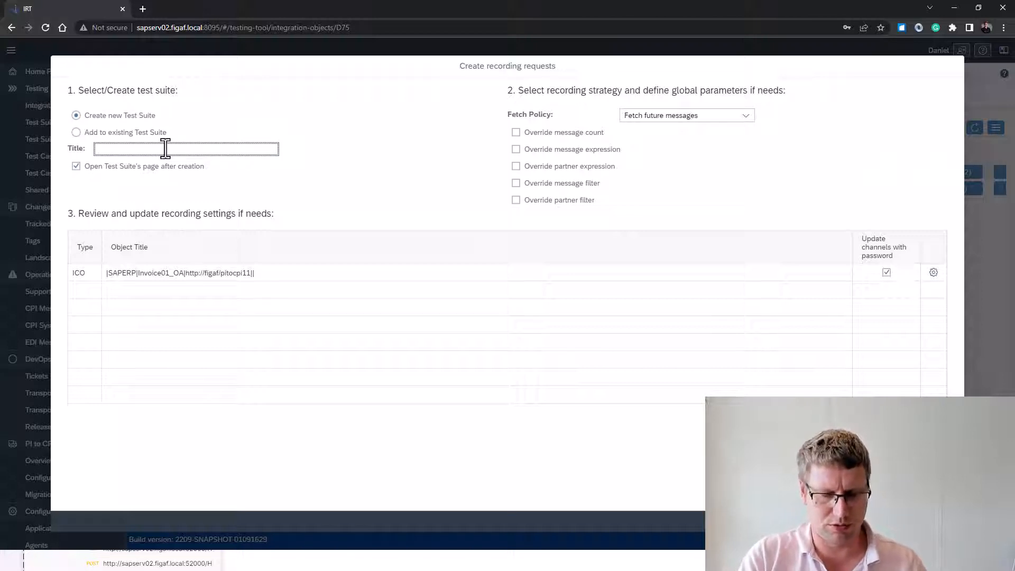
{"action": "type", "text": "Test case 55"}
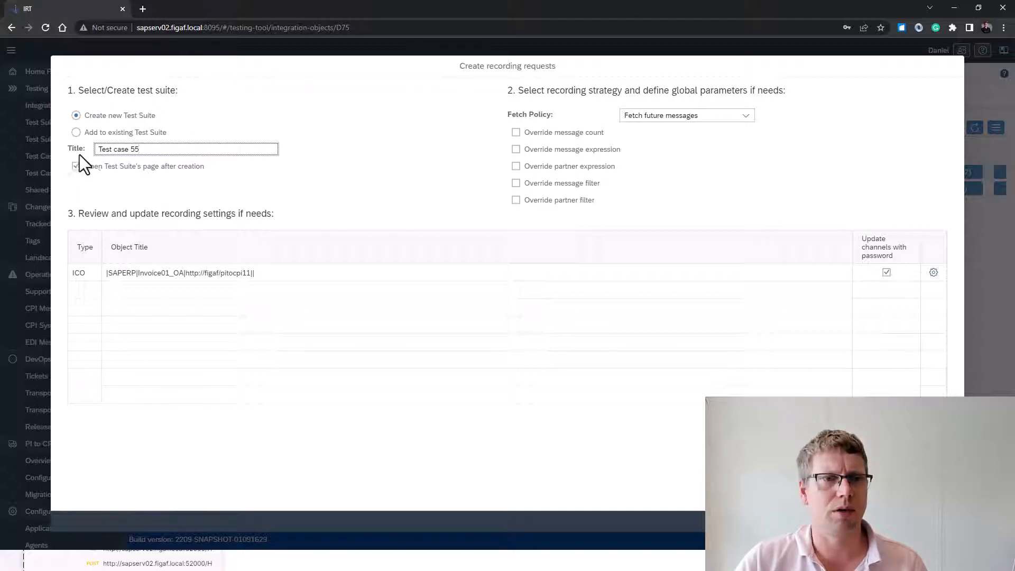
{"action": "triple_click", "coordinate": [154, 148]}
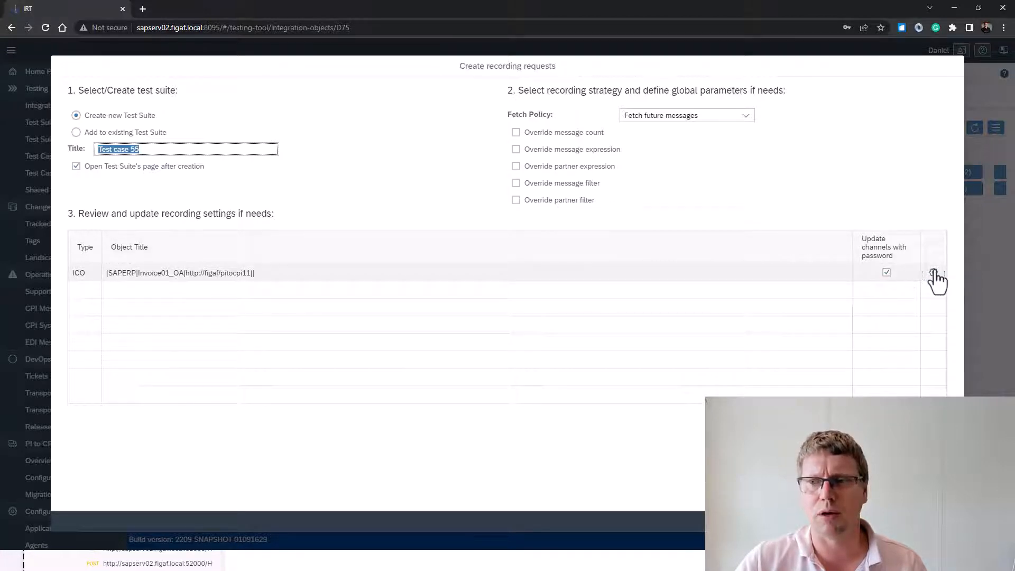
Set the message expression to DemoInvoice55 in the object's recording configuration and create the recording request
{"action": "left_click", "coordinate": [933, 272]}
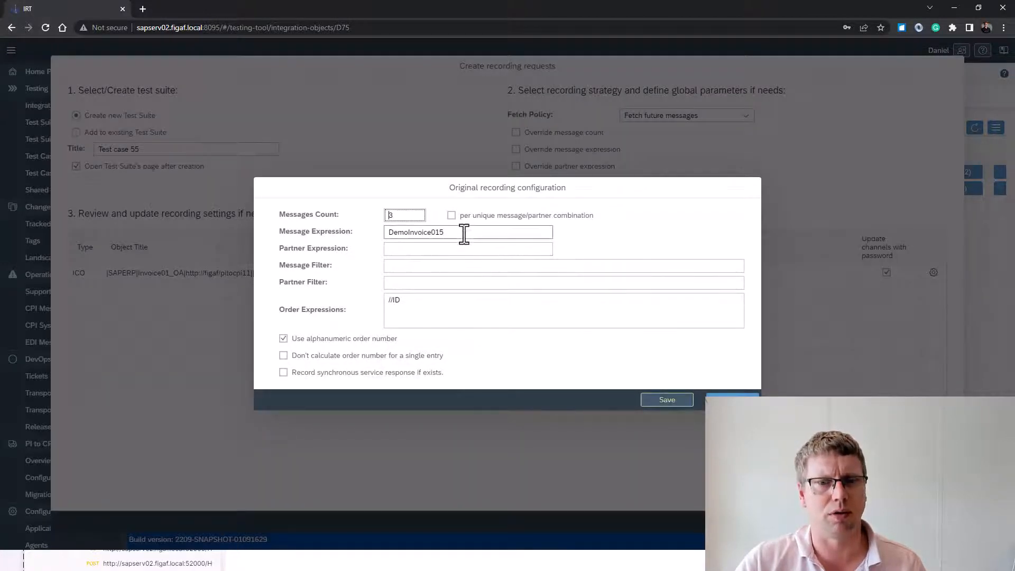
{"action": "left_click_drag", "start_coordinate": [465, 232], "coordinate": [432, 233]}
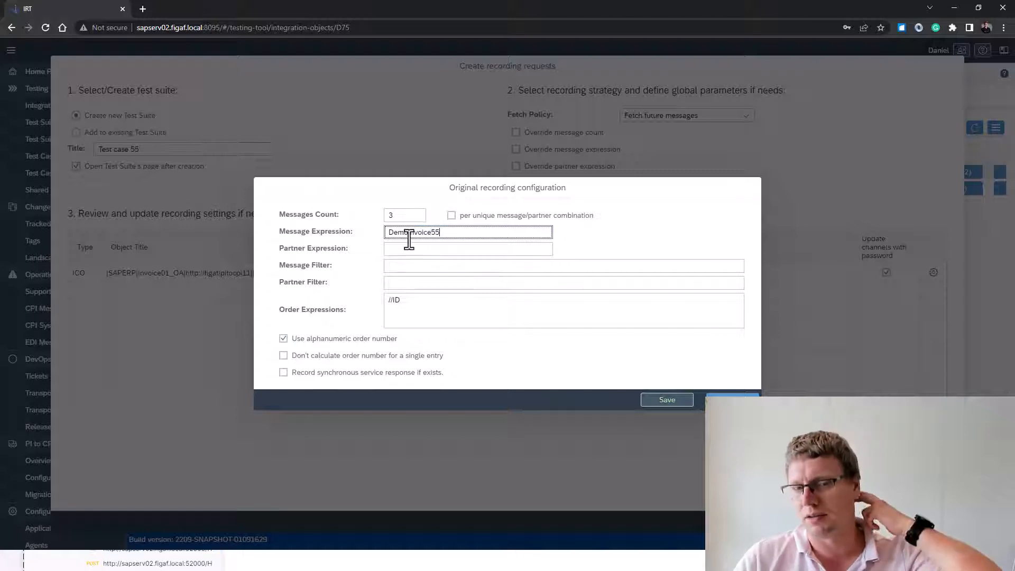
{"action": "left_click_drag", "start_coordinate": [418, 306], "coordinate": [364, 297]}
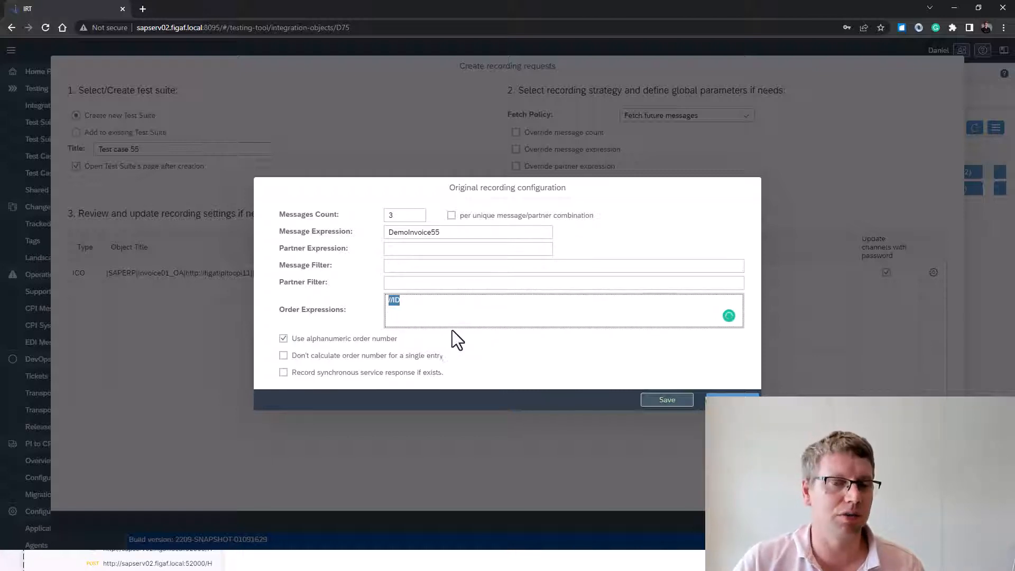
{"action": "left_click", "coordinate": [656, 400]}
{"action": "left_click", "coordinate": [582, 321]}
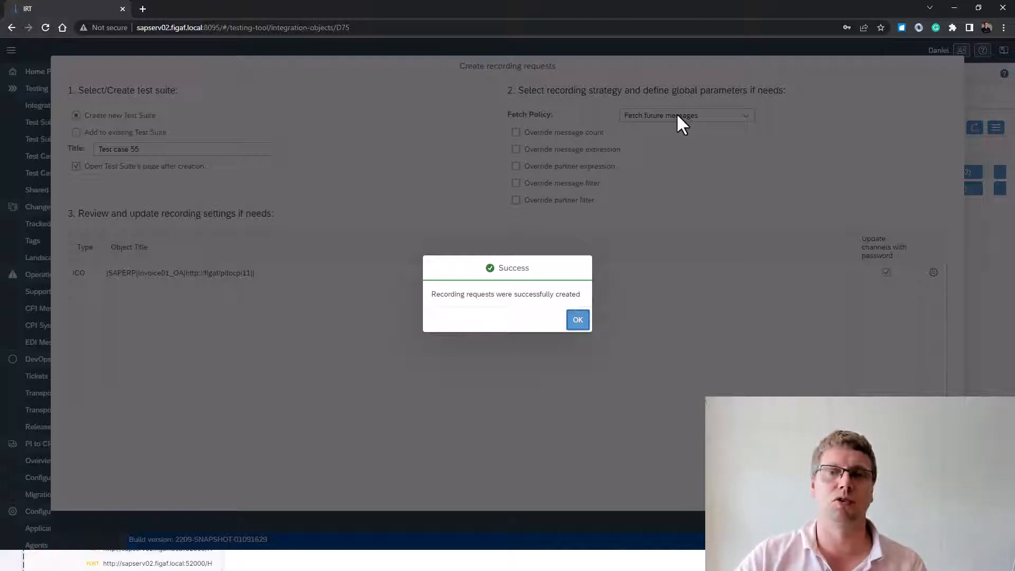
{"action": "left_click", "coordinate": [577, 323]}
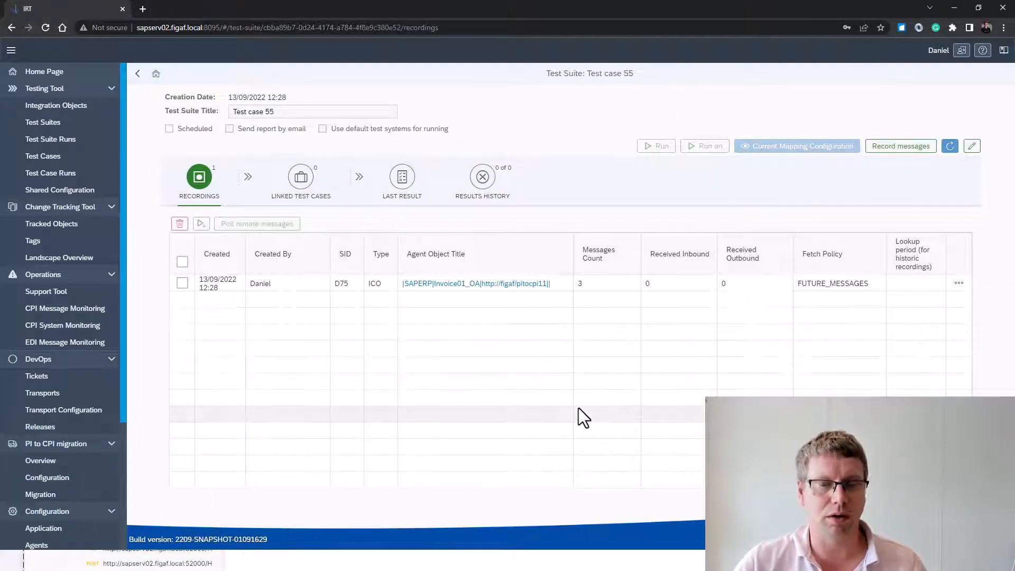
Switch to Postman and send the Invoice01_OA POST request three times
{"action": "key", "text": "alt+Tab"}
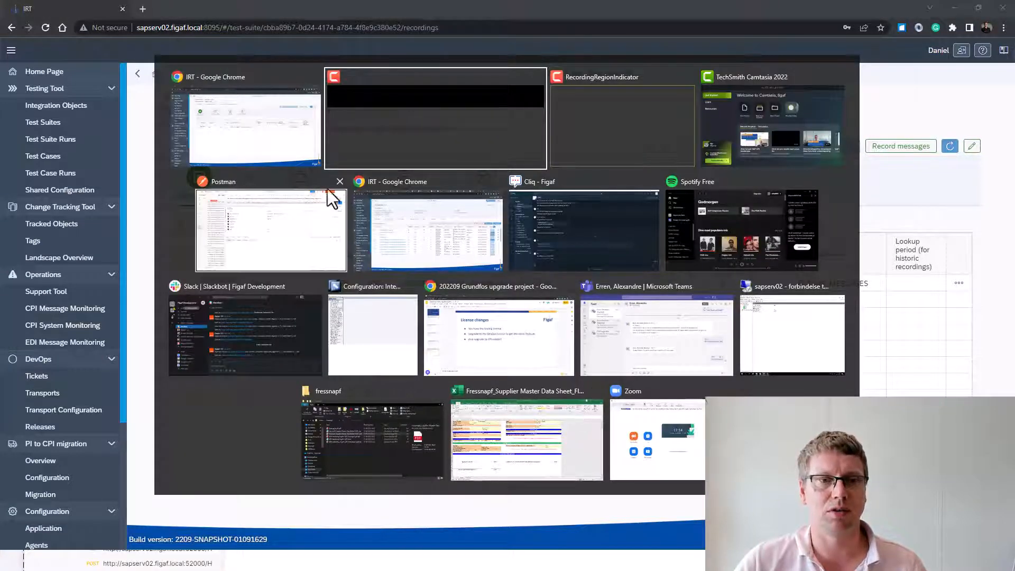
{"action": "left_click", "coordinate": [328, 192]}
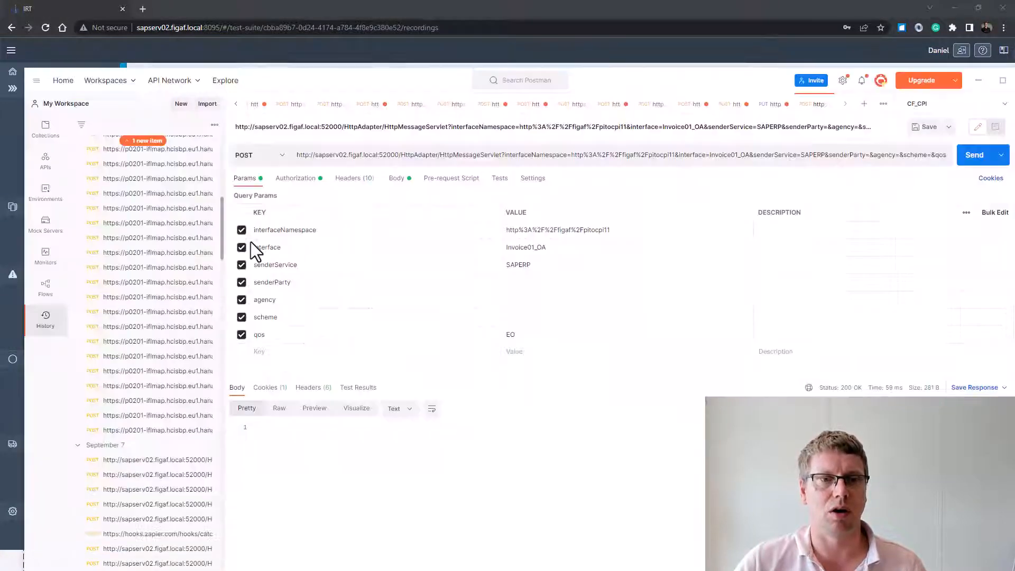
{"action": "left_click", "coordinate": [974, 156]}
{"action": "left_click", "coordinate": [974, 159]}
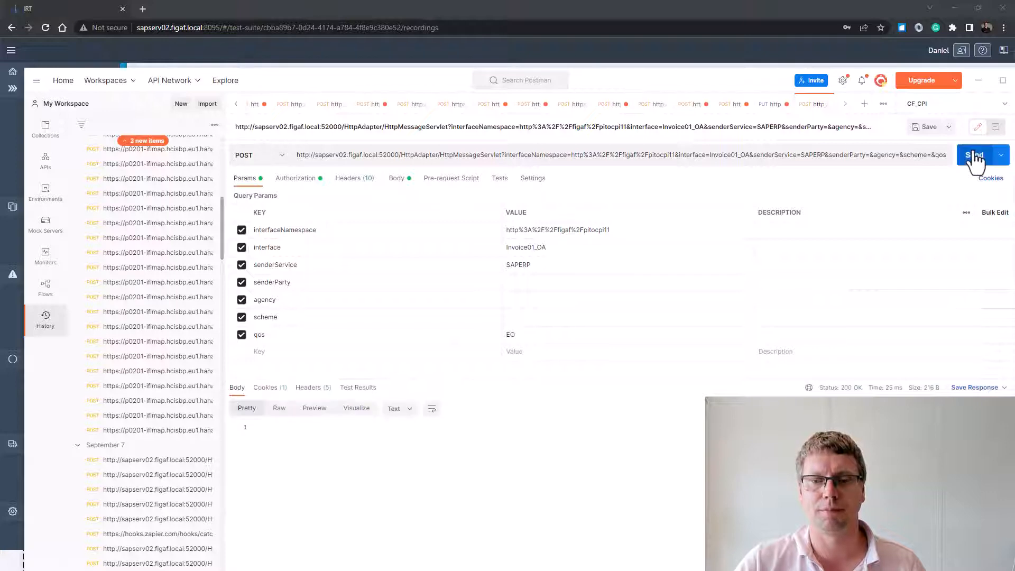
{"action": "left_click", "coordinate": [975, 159]}
Switch back to the Test case 55 suite in Chrome, poll remote messages for its recording, and check the received inbound and outbound counts
{"action": "key", "text": "alt+Tab"}
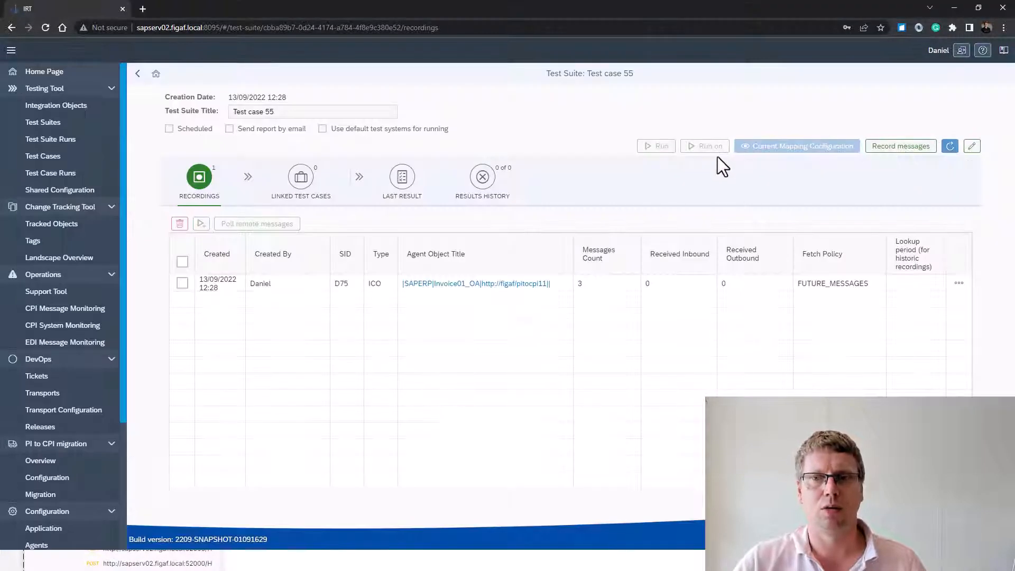
{"action": "left_click", "coordinate": [181, 260]}
{"action": "left_click", "coordinate": [234, 224]}
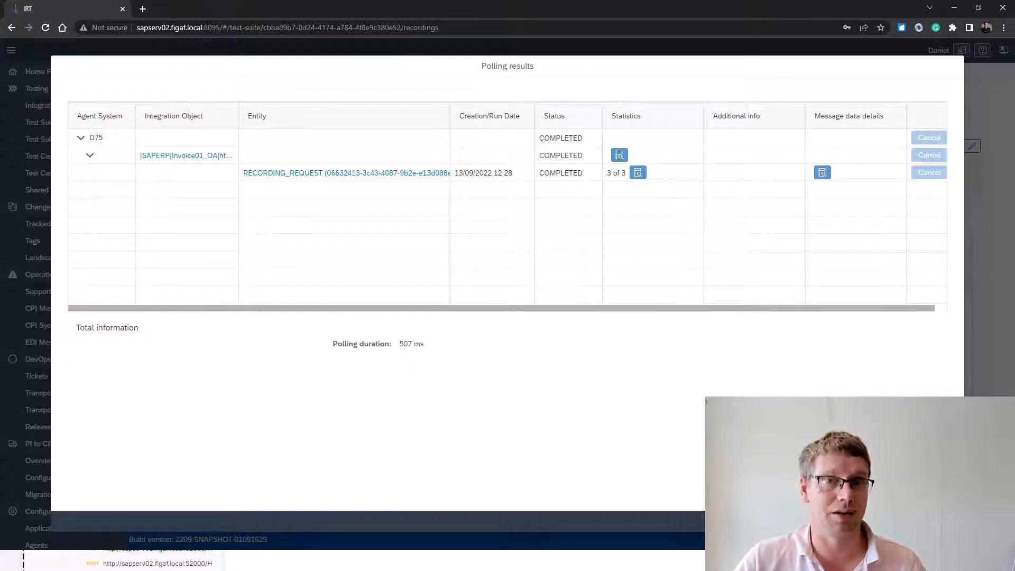
{"action": "key", "text": "Escape"}
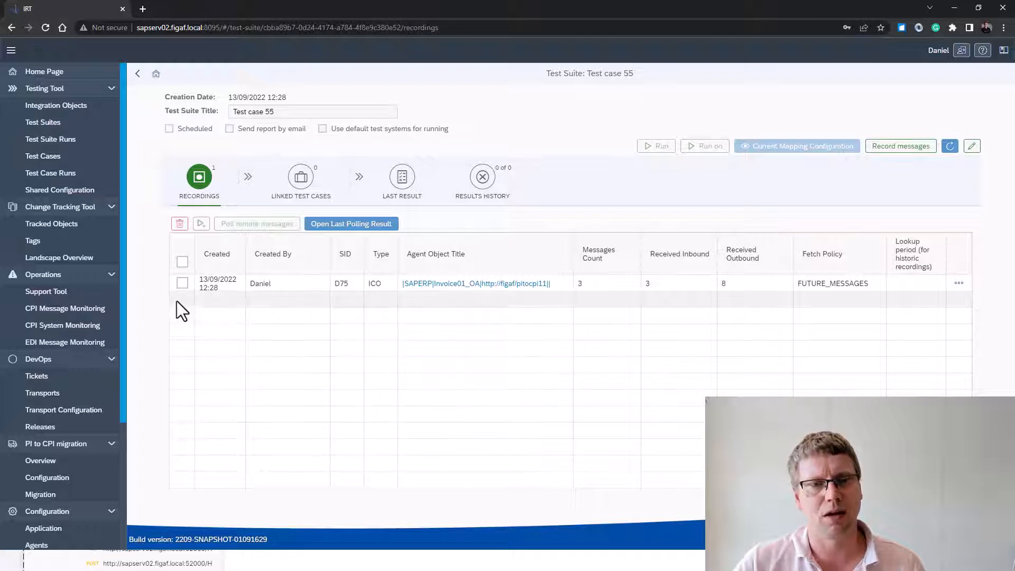
{"action": "double_click", "coordinate": [727, 283]}
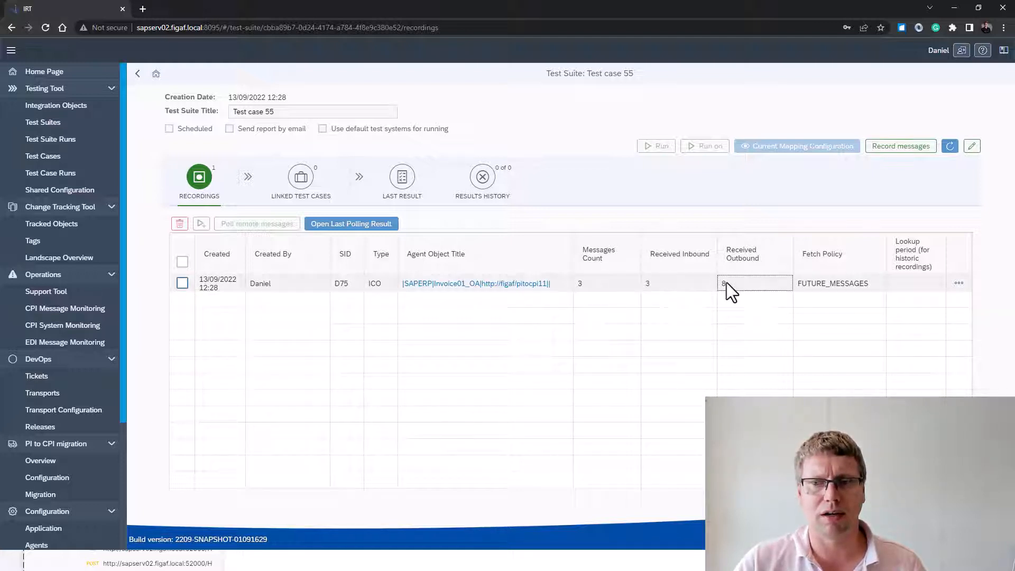
{"action": "left_click", "coordinate": [662, 283]}
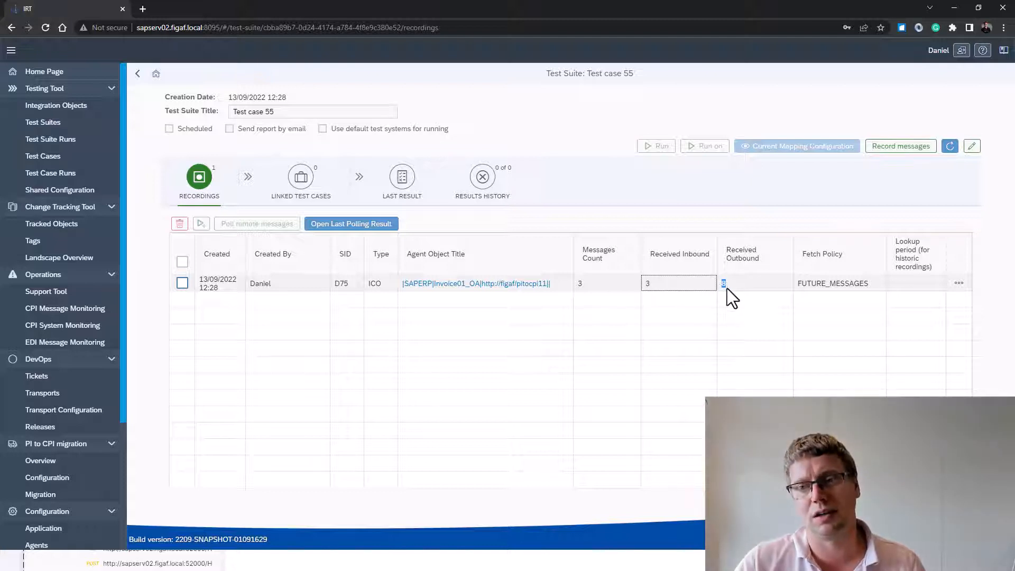
Create a test case from the Invoice01_OA recording
{"action": "left_click", "coordinate": [182, 282]}
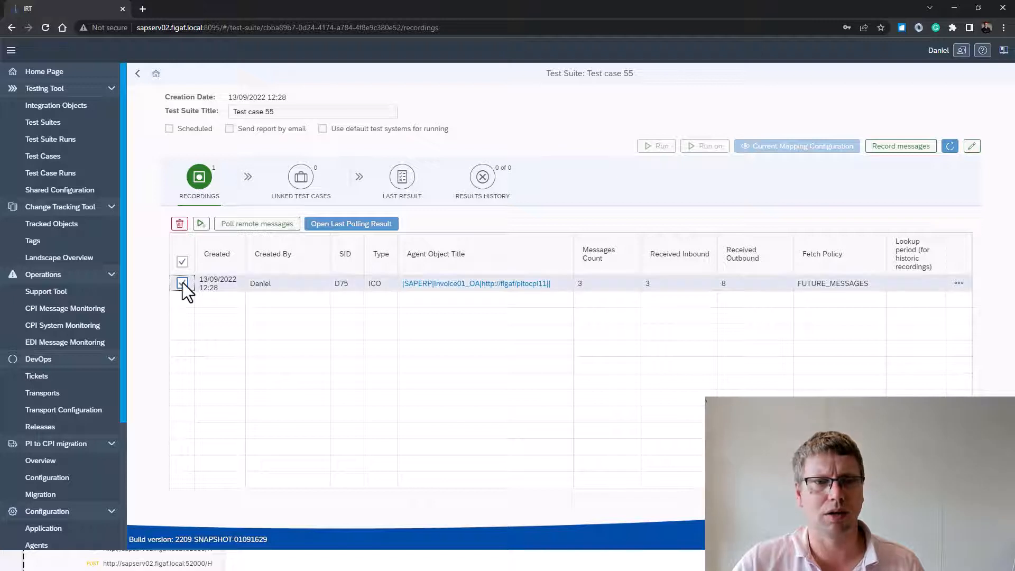
{"action": "left_click", "coordinate": [201, 224]}
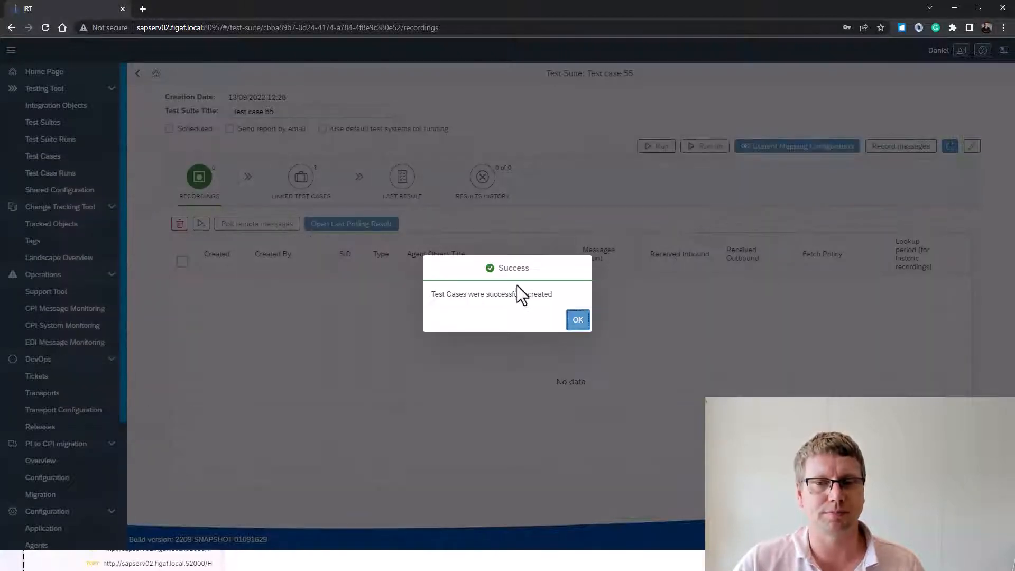
{"action": "left_click", "coordinate": [576, 319]}
Show the suite's linked test cases and run the test suite
{"action": "left_click", "coordinate": [310, 190]}
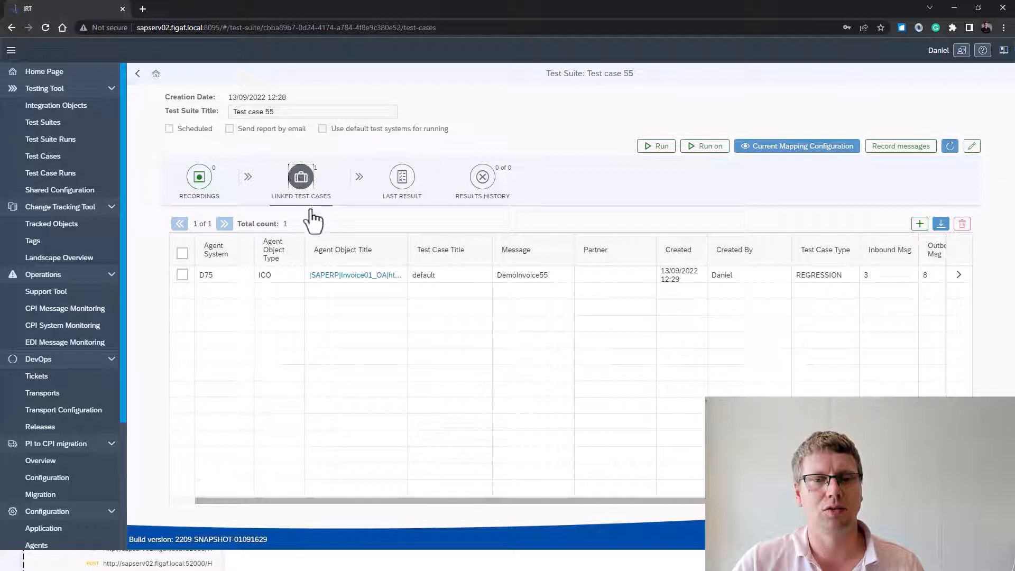
{"action": "left_click", "coordinate": [660, 150]}
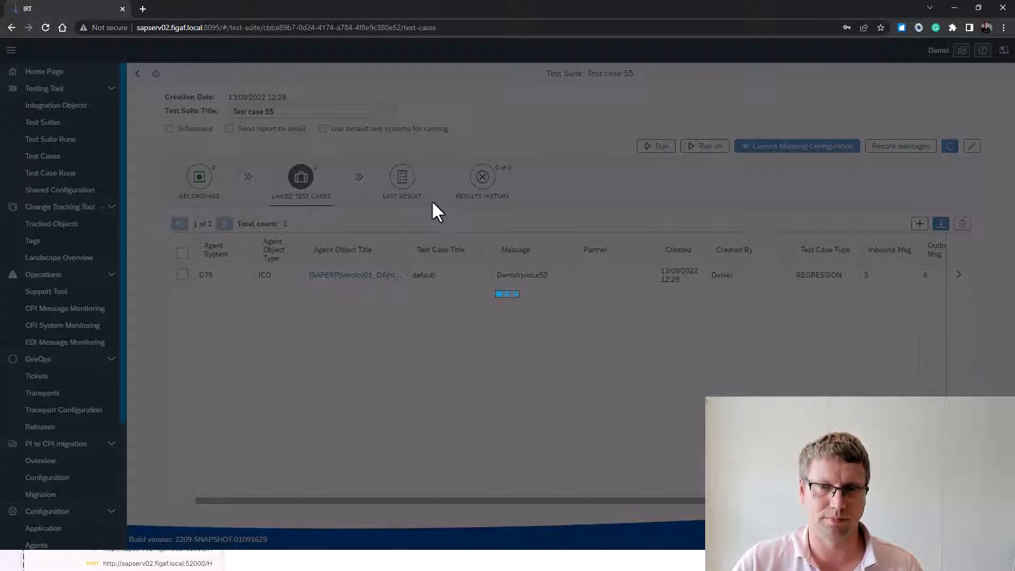
{"action": "left_click", "coordinate": [578, 320]}
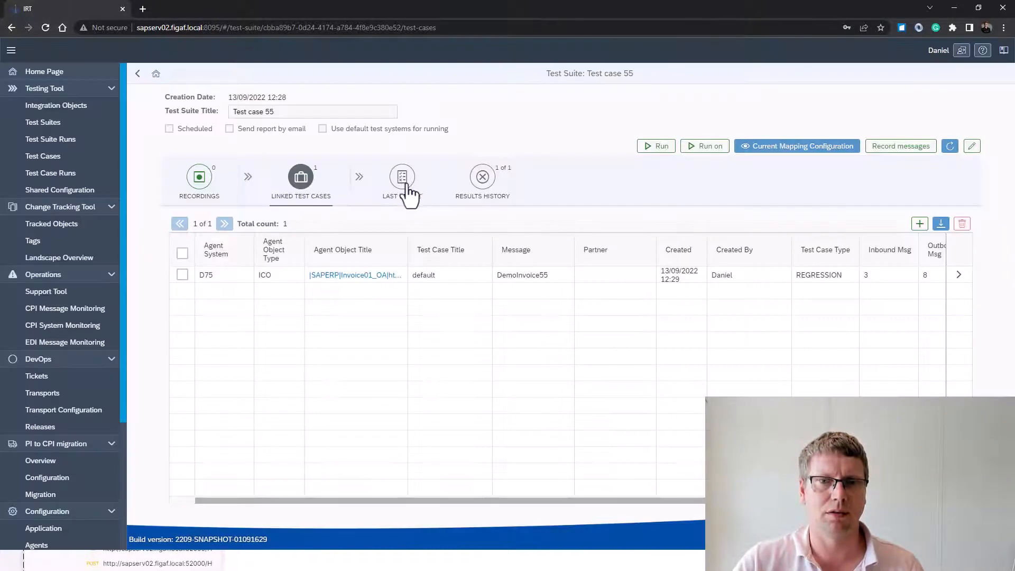
Open the last run's results for the D75 test system and refresh them
{"action": "left_click", "coordinate": [406, 182]}
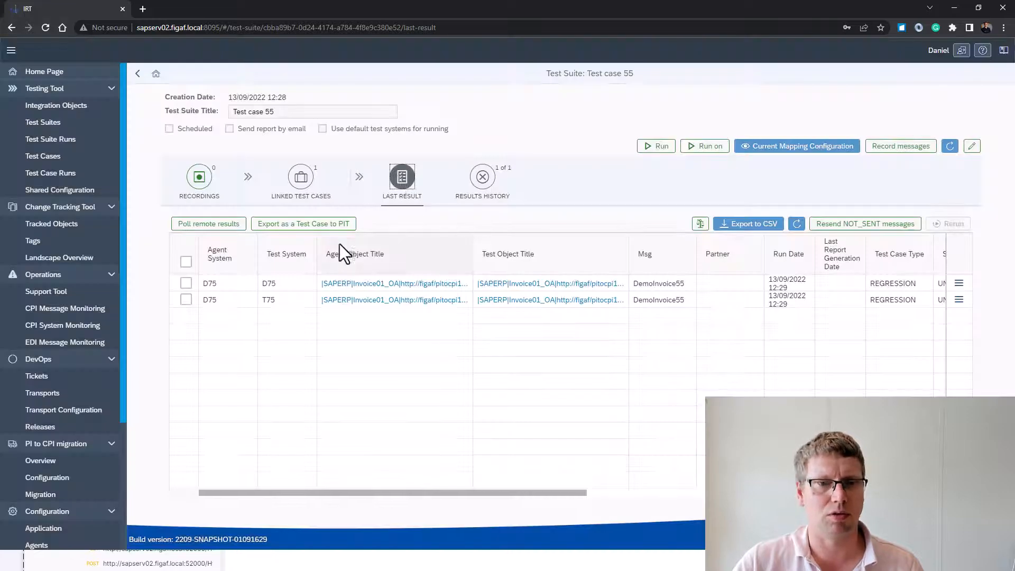
{"action": "left_click", "coordinate": [960, 286]}
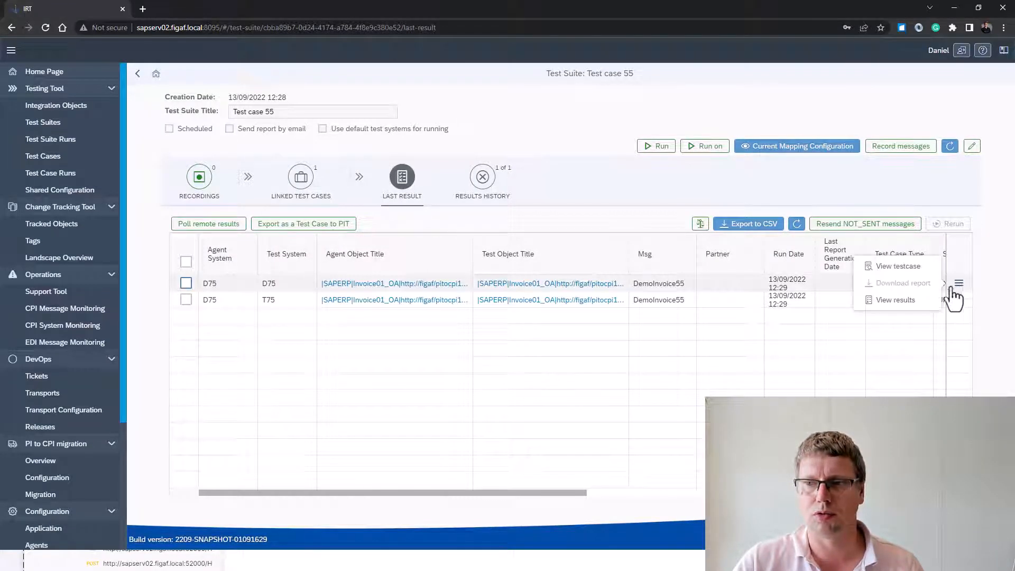
{"action": "left_click", "coordinate": [899, 302]}
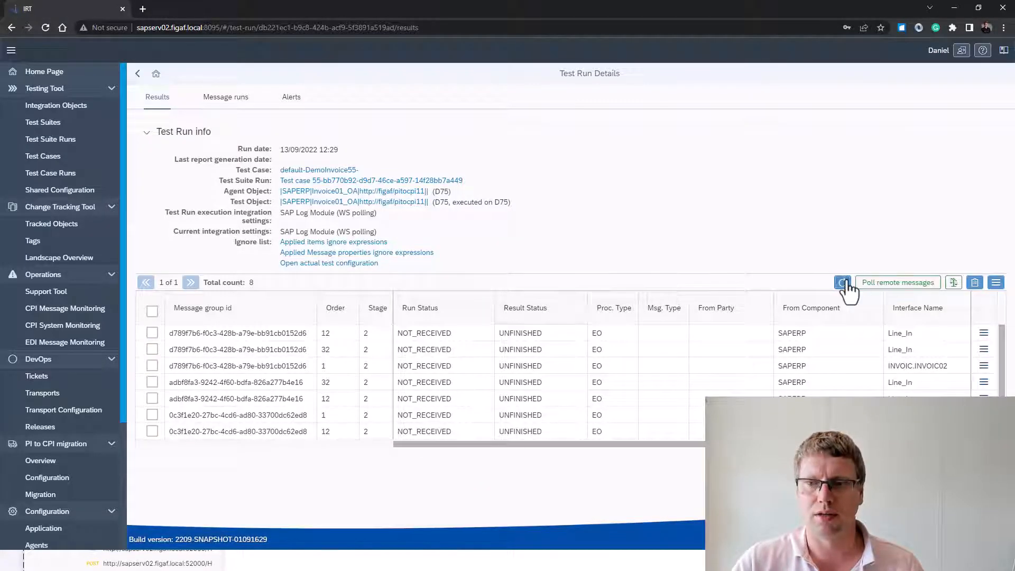
{"action": "left_click", "coordinate": [843, 282]}
Open the Message Monitor for the test run's first message and log on with the username and account password
{"action": "left_click", "coordinate": [226, 99]}
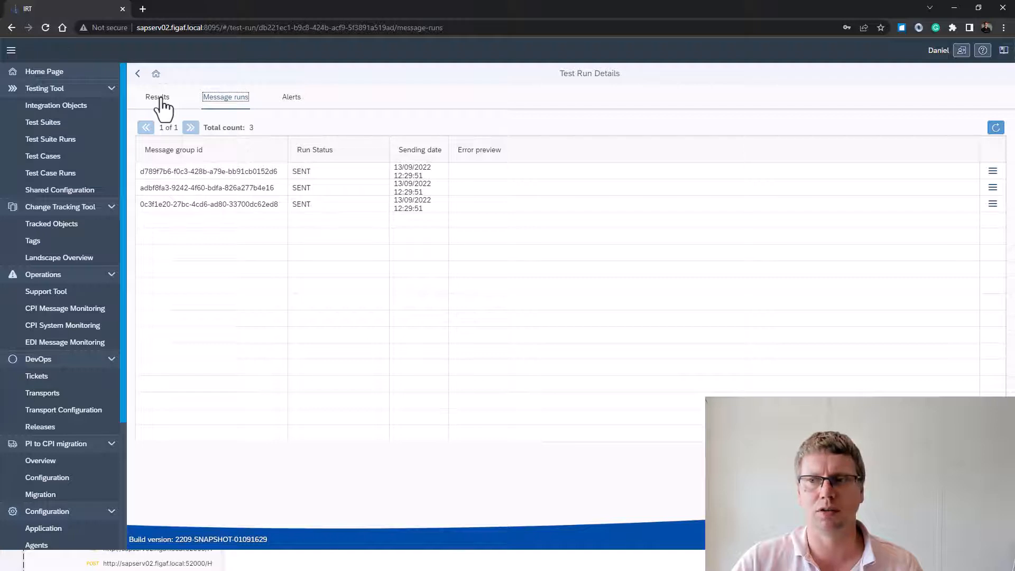
{"action": "left_click", "coordinate": [993, 171]}
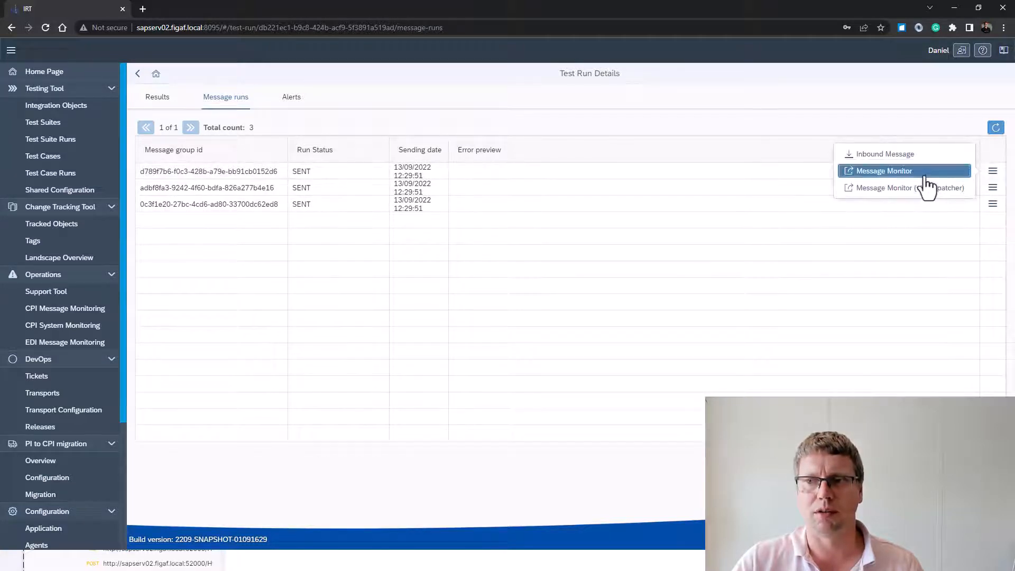
{"action": "left_click", "coordinate": [926, 177]}
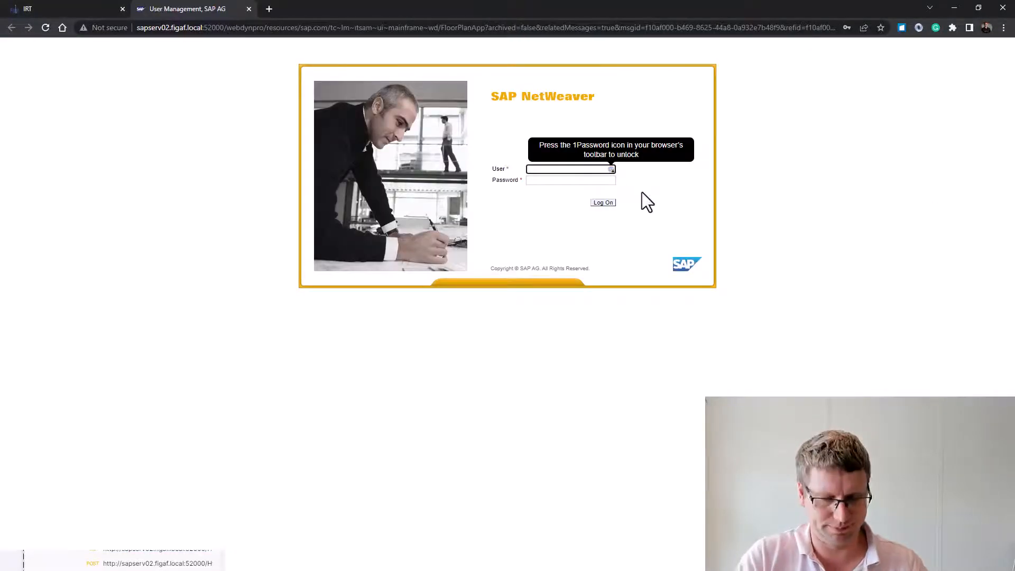
{"action": "type", "text": "daniel"}
{"action": "key", "text": "Tab"}
{"action": "type", "text": "*******"}
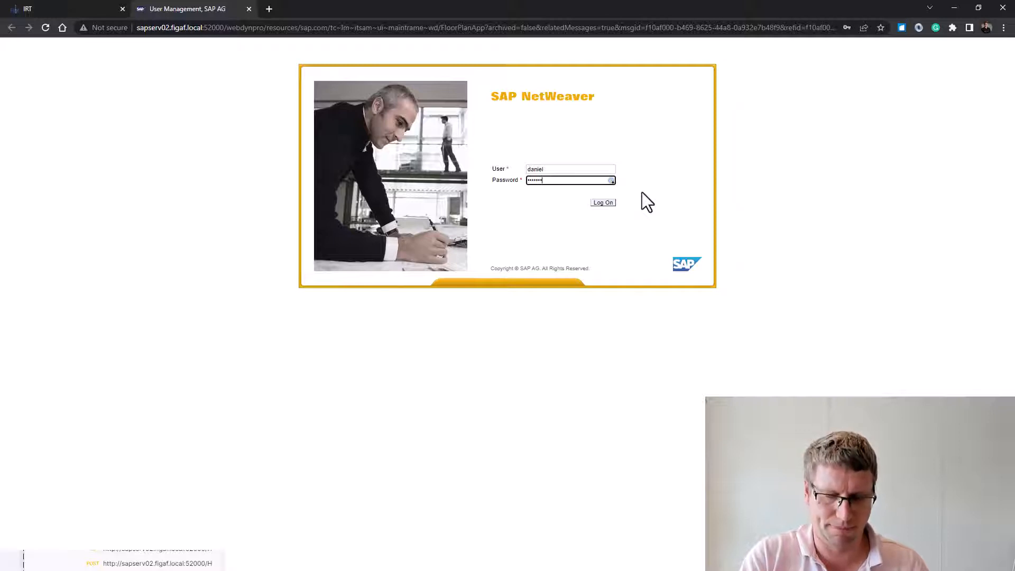
{"action": "type", "text": "*"}
{"action": "key", "text": "Return"}
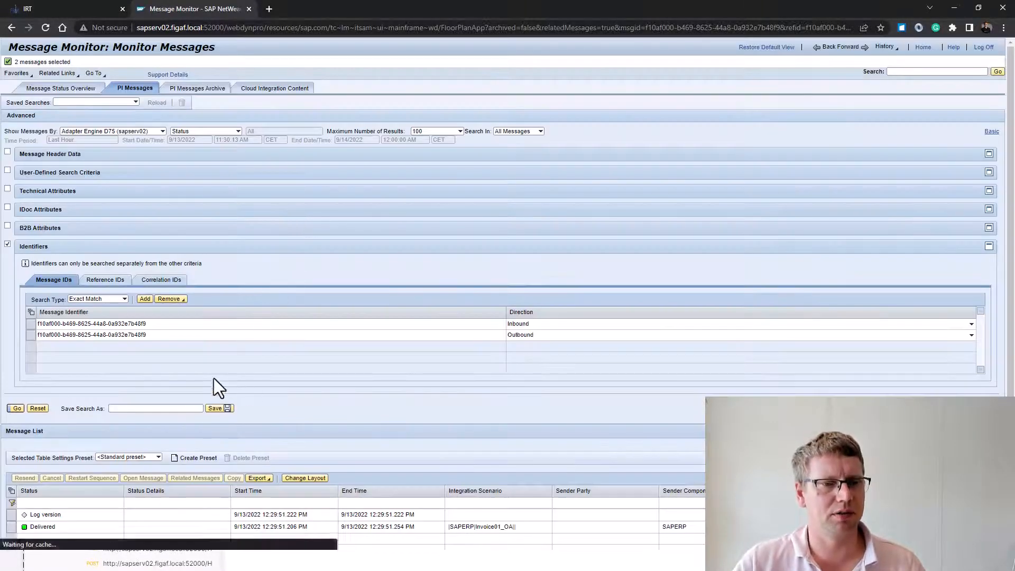
Review the message's entries in the Message Monitor and return to the test run's results
{"action": "scroll", "coordinate": [214, 378], "scroll_direction": "down", "scroll_amount": 1}
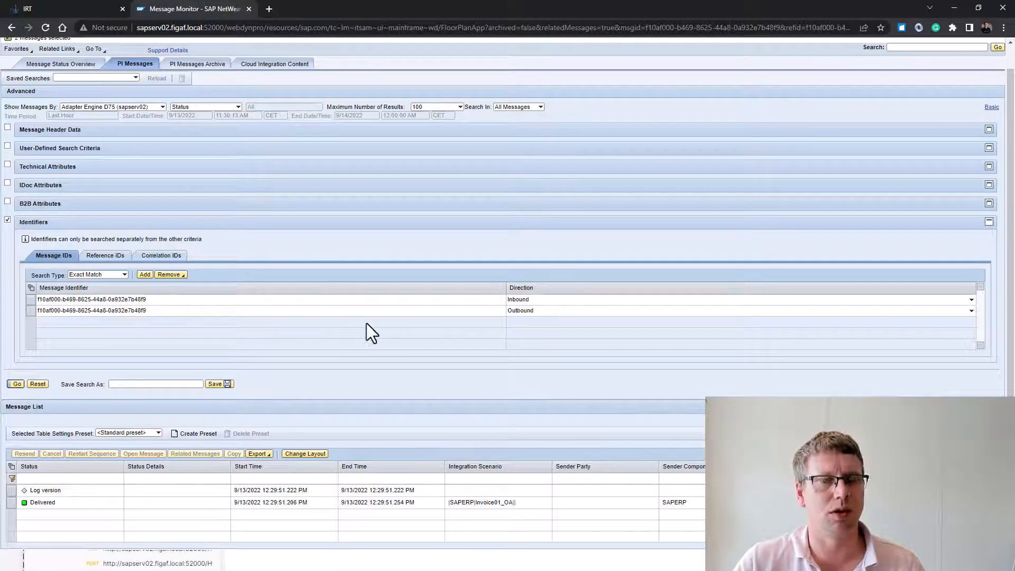
{"action": "left_click", "coordinate": [91, 8]}
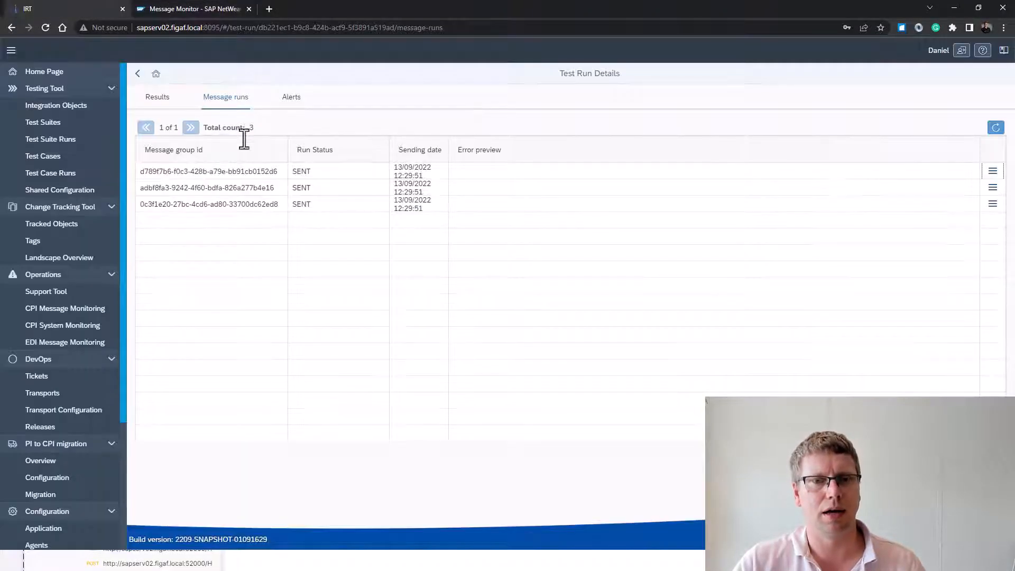
{"action": "left_click", "coordinate": [158, 98]}
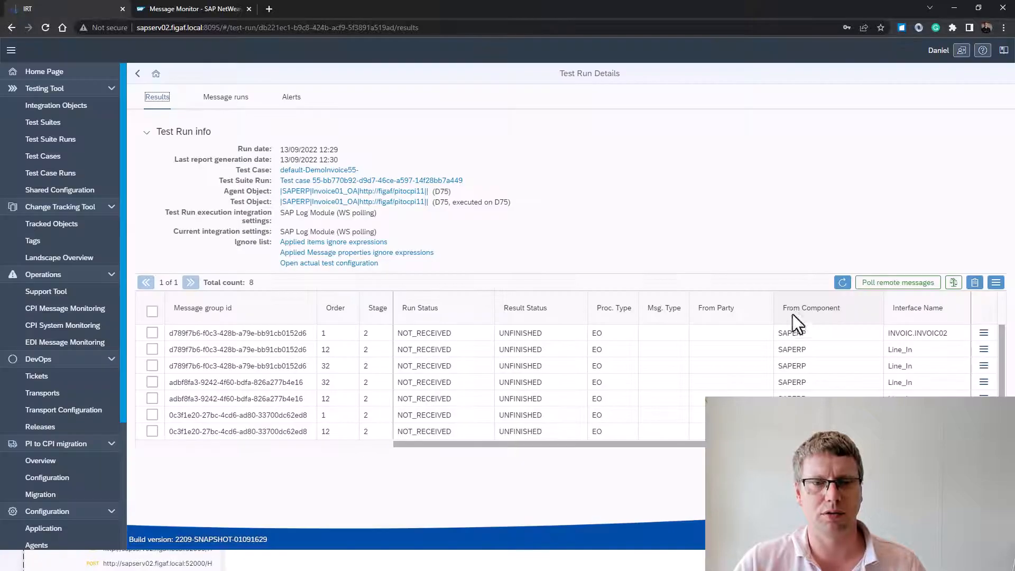
Refresh the test run's results, poll the remote messages and check the result statuses of the listed messages
{"action": "left_click", "coordinate": [840, 288]}
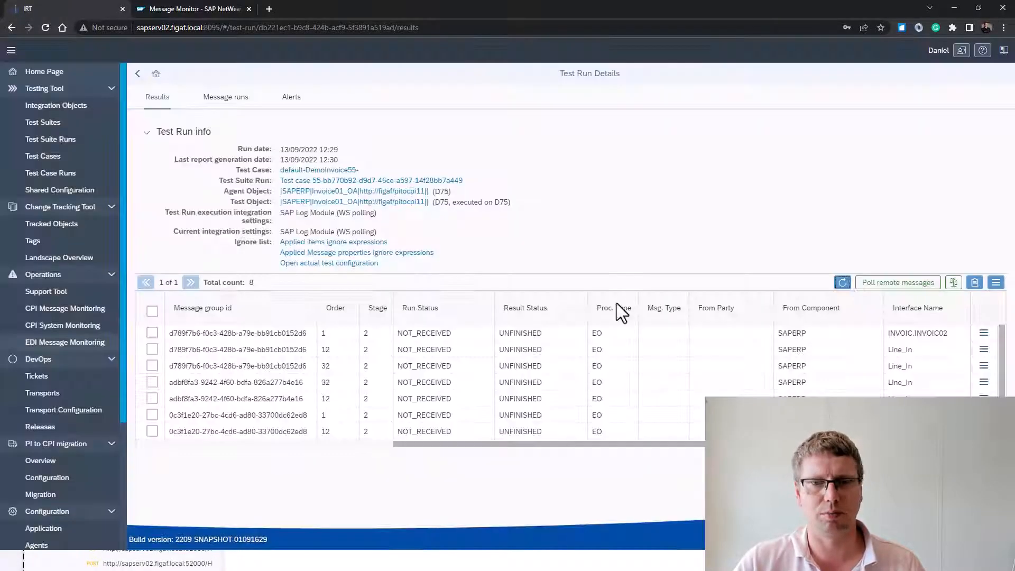
{"action": "left_click", "coordinate": [891, 282]}
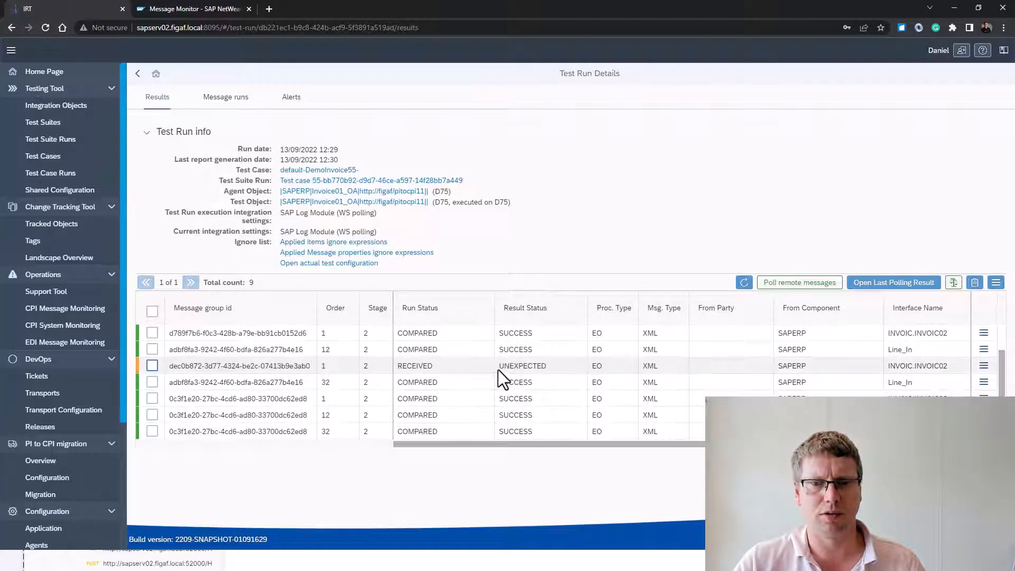
{"action": "scroll", "coordinate": [476, 376], "scroll_direction": "down", "scroll_amount": 2}
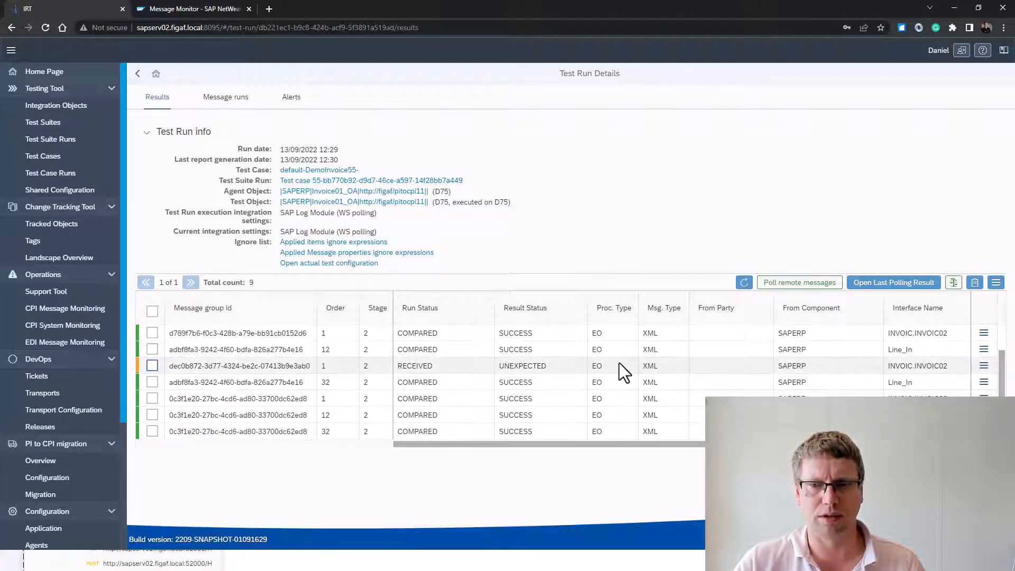
{"action": "left_click_drag", "start_coordinate": [618, 362], "coordinate": [503, 372]}
{"action": "left_click", "coordinate": [503, 372]}
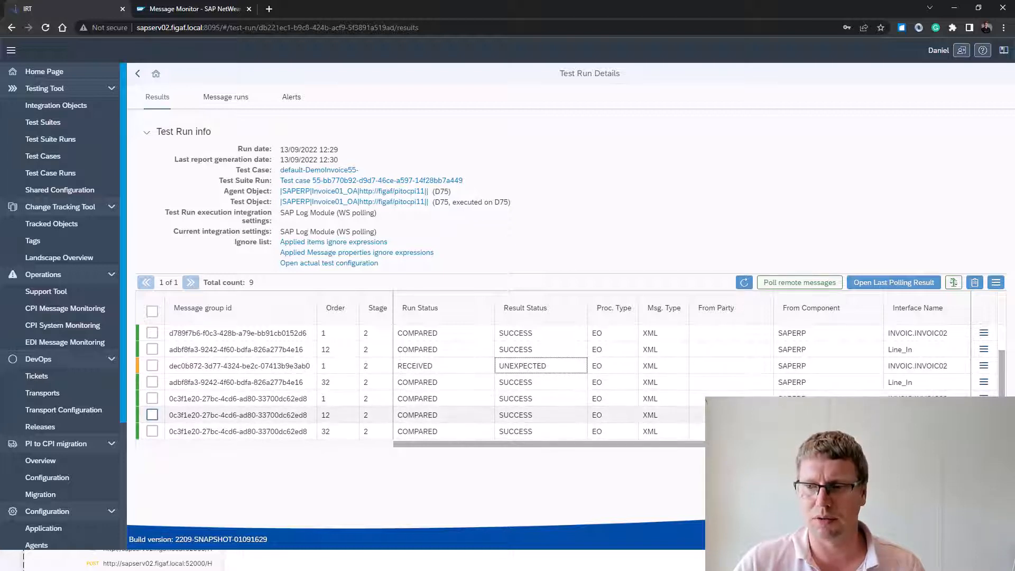
Open the differences for the order 1 message in the group starting with 0c3f1e20 and examine the WKURS line
{"action": "left_click", "coordinate": [984, 399]}
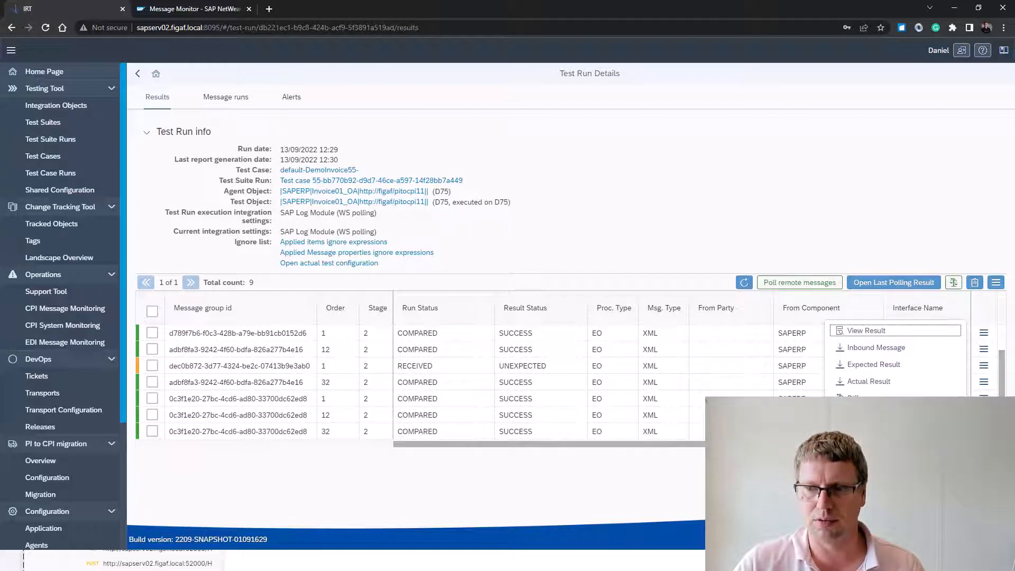
{"action": "left_click", "coordinate": [857, 398]}
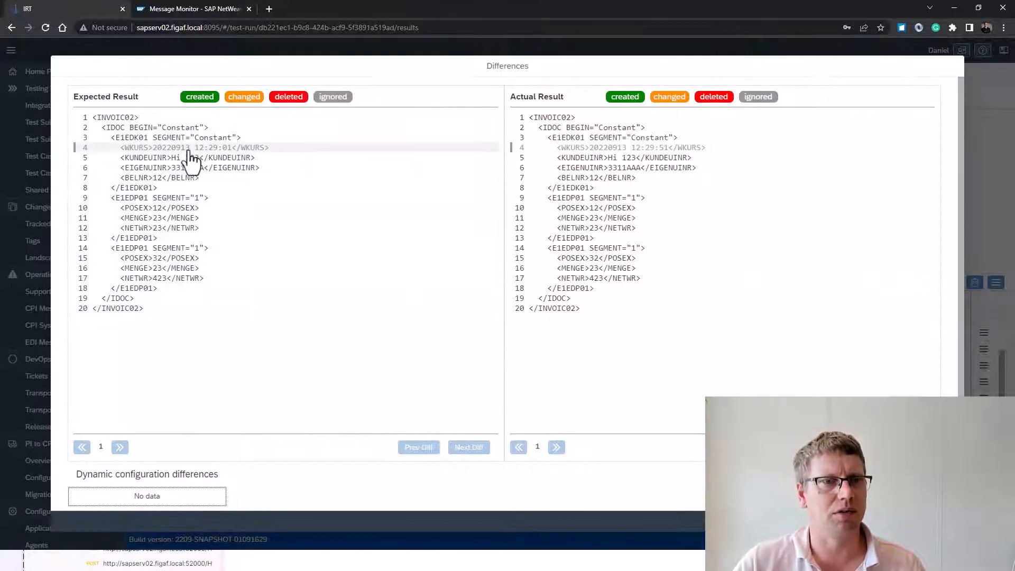
{"action": "left_click", "coordinate": [233, 154]}
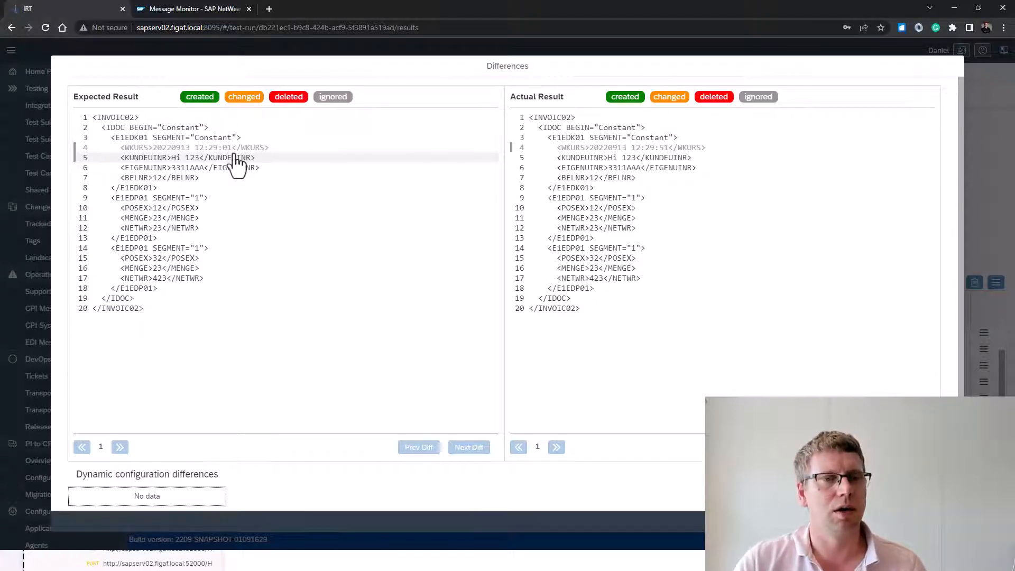
Open the ignore-list prompt for the EIGENUINR element, dismiss it without adding the expression and close the differences
{"action": "left_click", "coordinate": [218, 169]}
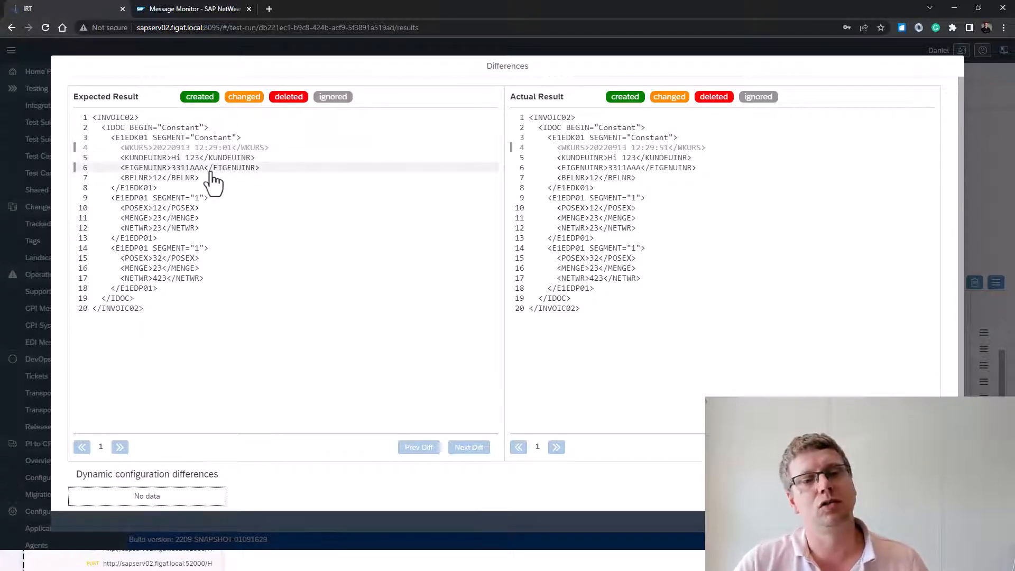
{"action": "double_click", "coordinate": [212, 170]}
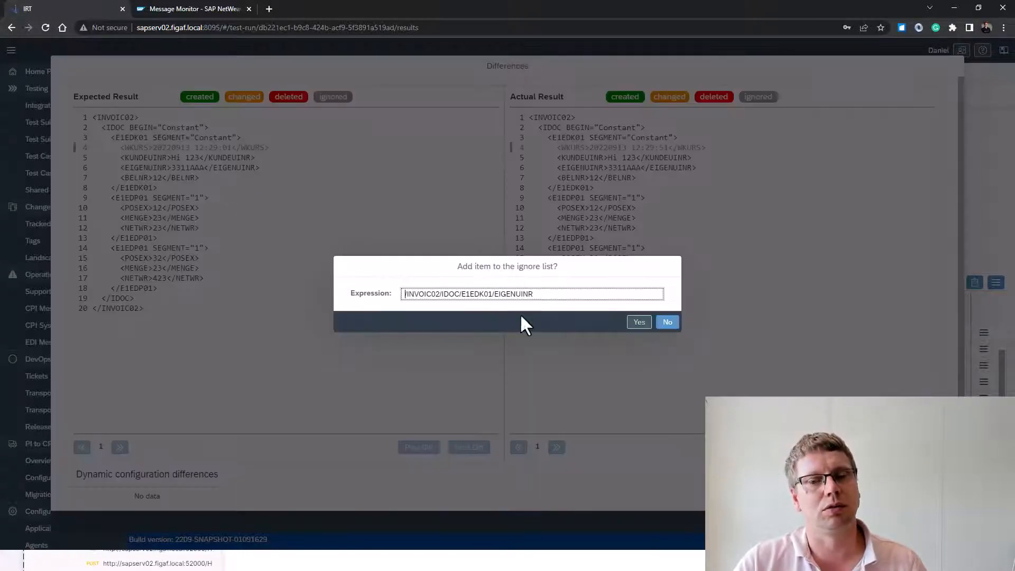
{"action": "left_click", "coordinate": [669, 330]}
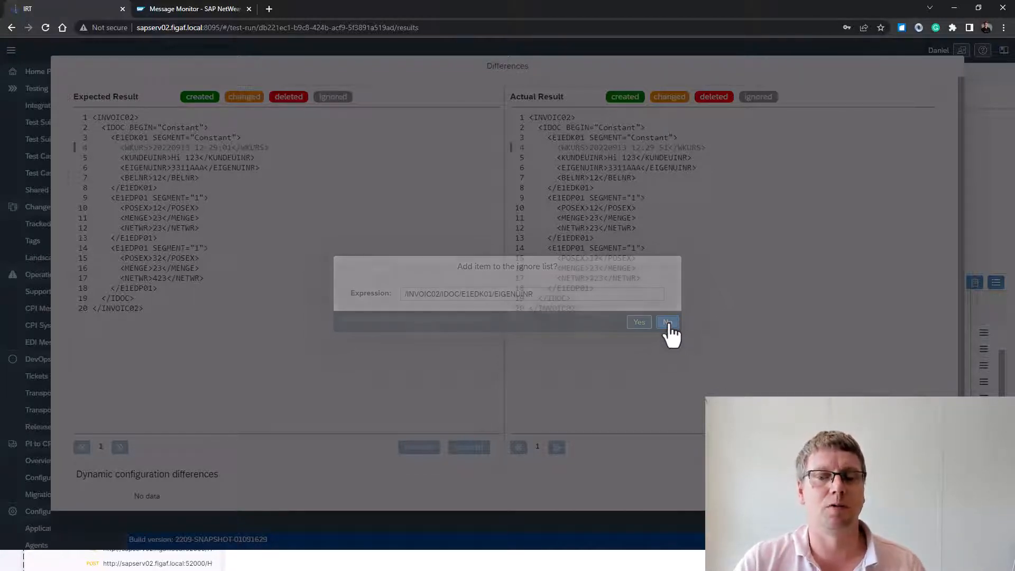
{"action": "key", "text": "Escape"}
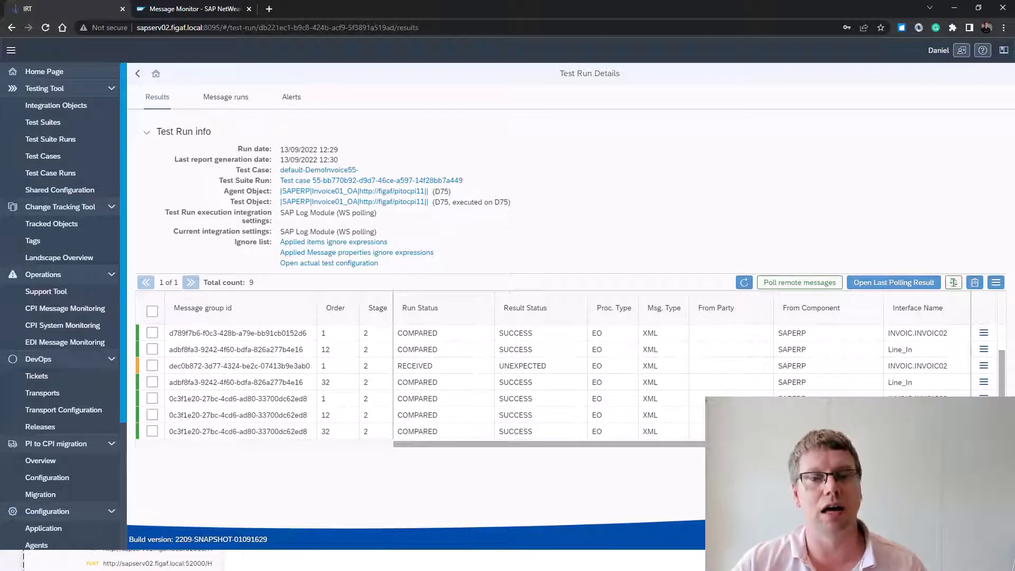
Select all result messages and update the test case using the test run results, dropping all old messages
{"action": "left_click", "coordinate": [152, 311]}
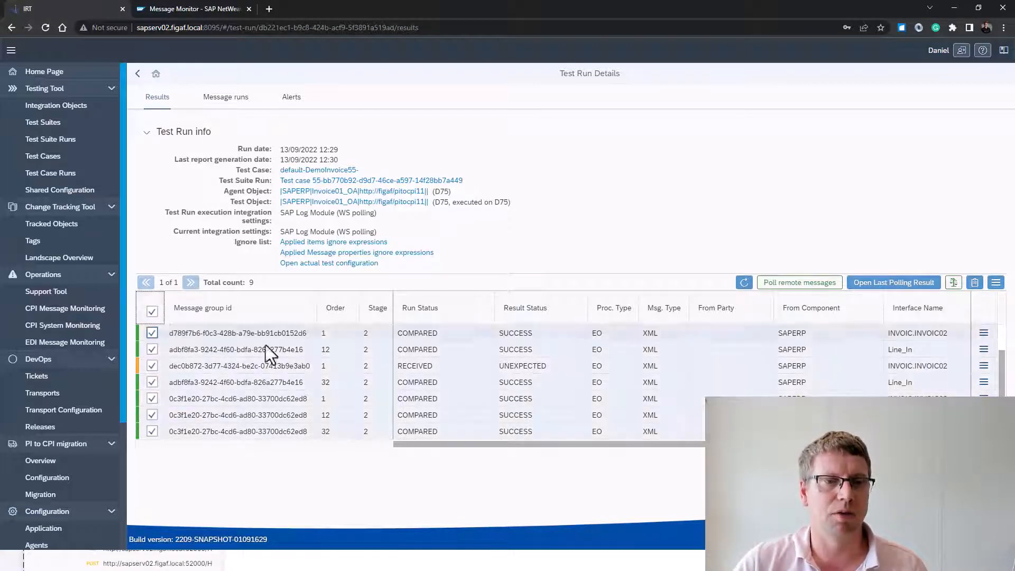
{"action": "left_click", "coordinate": [996, 283]}
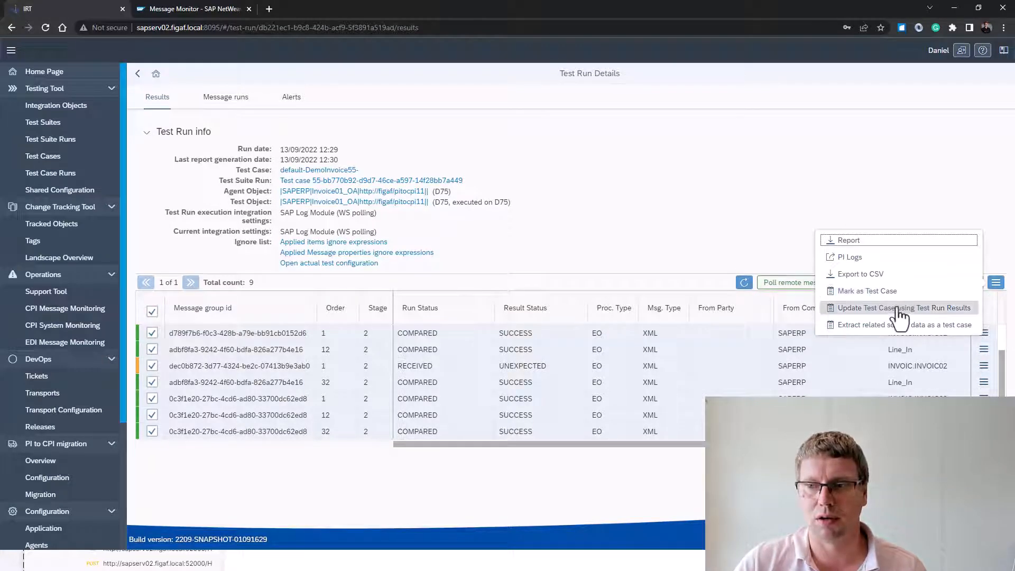
{"action": "left_click", "coordinate": [895, 307]}
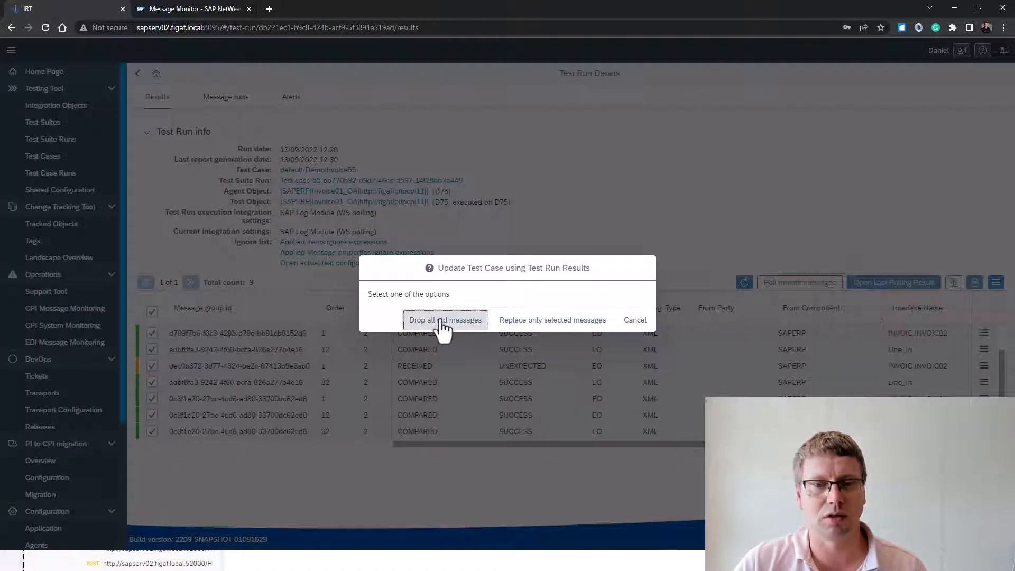
{"action": "left_click", "coordinate": [443, 320]}
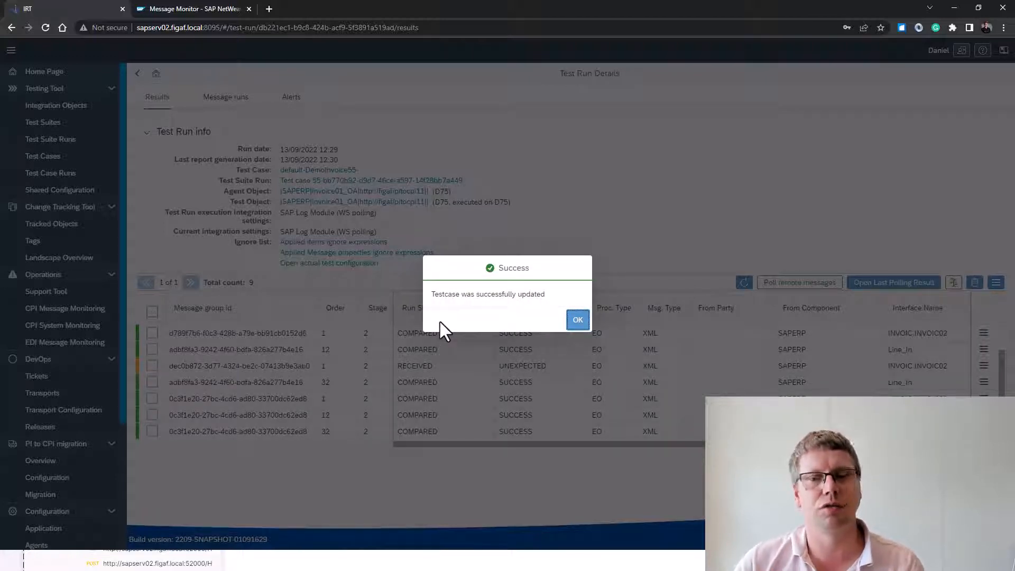
{"action": "left_click", "coordinate": [580, 321]}
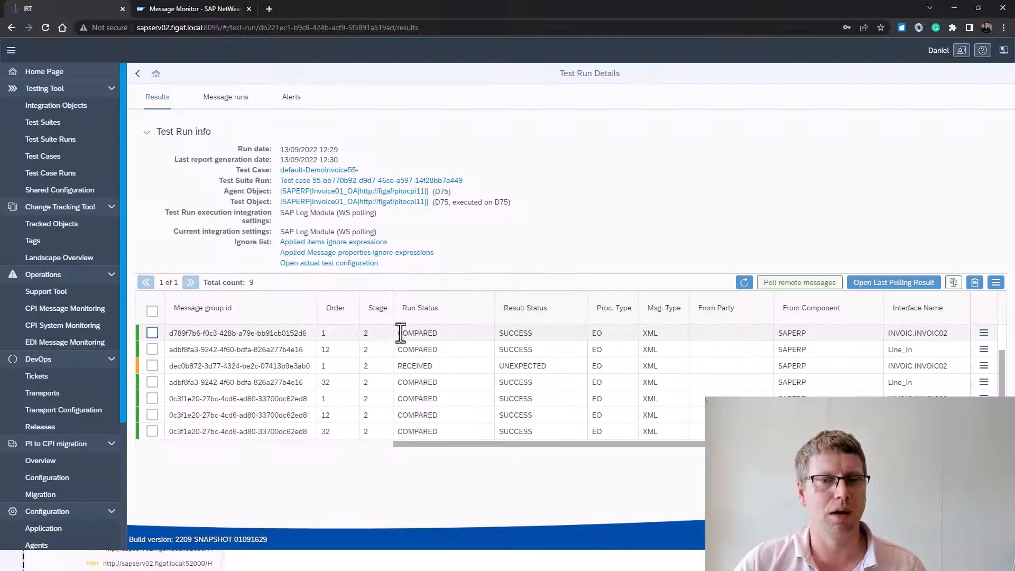